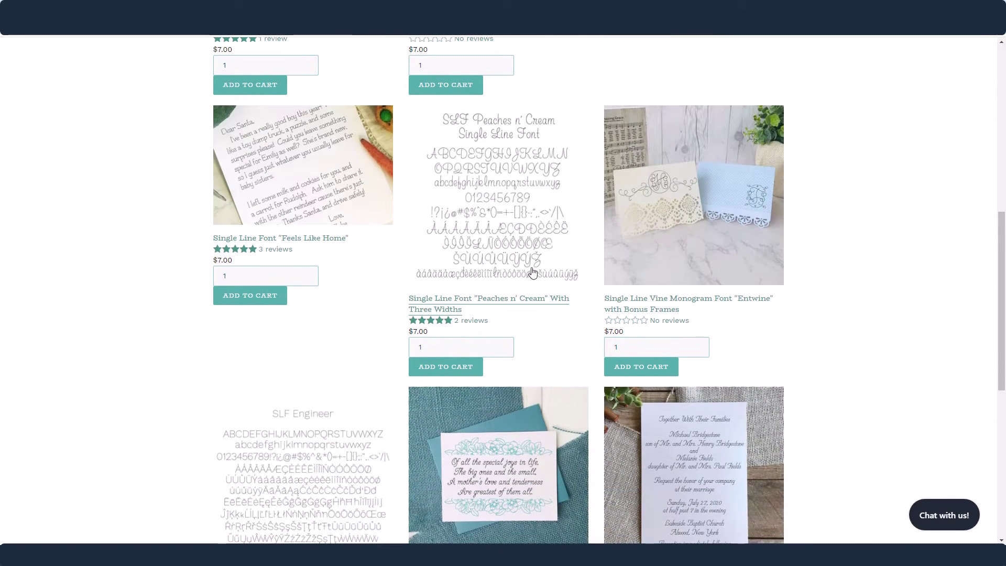
- Add the "Peaches n' Cream" single line font with the Commercial License (2 Computers and 2 Machines) to the cart and check out
click(484, 165)
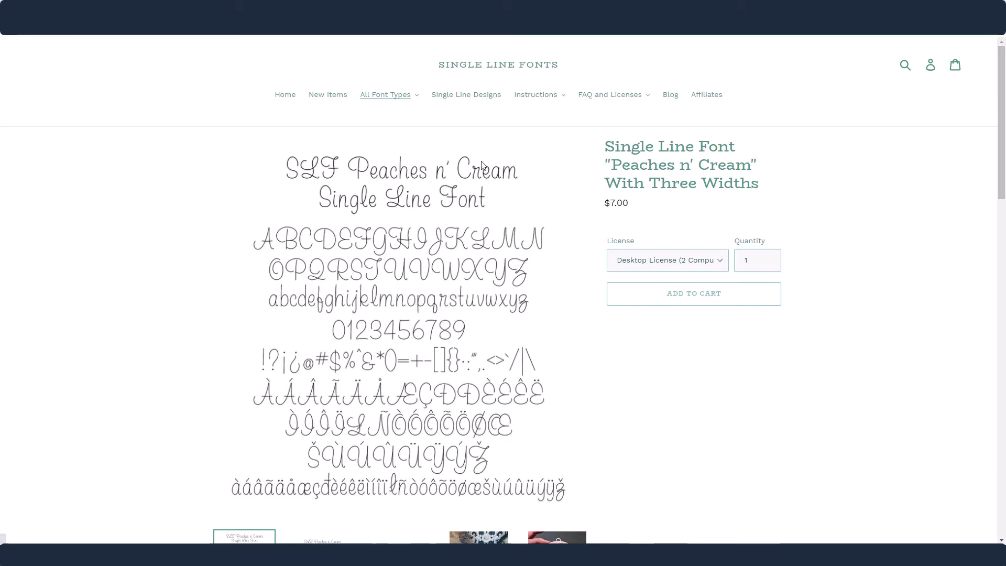
click(722, 262)
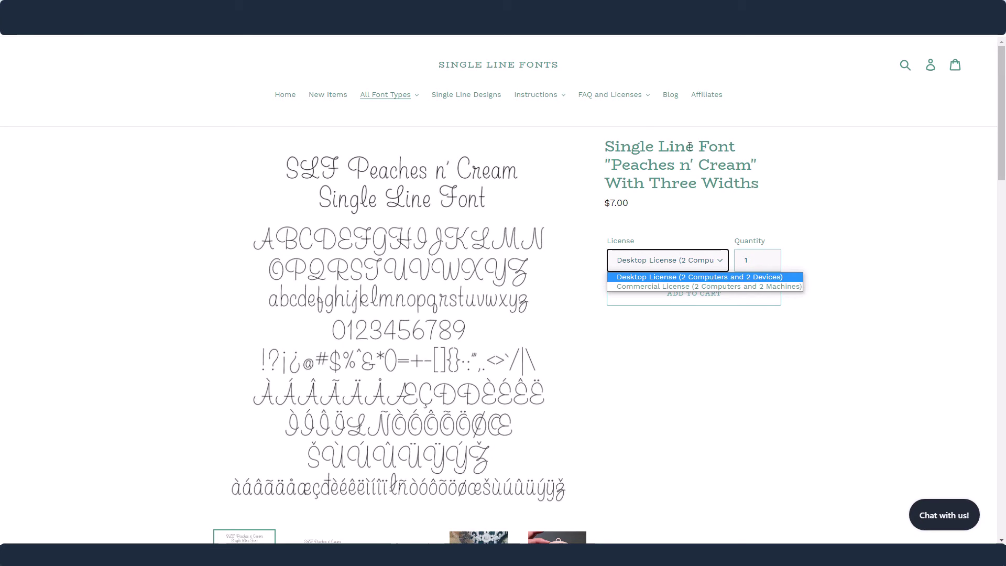
click(649, 100)
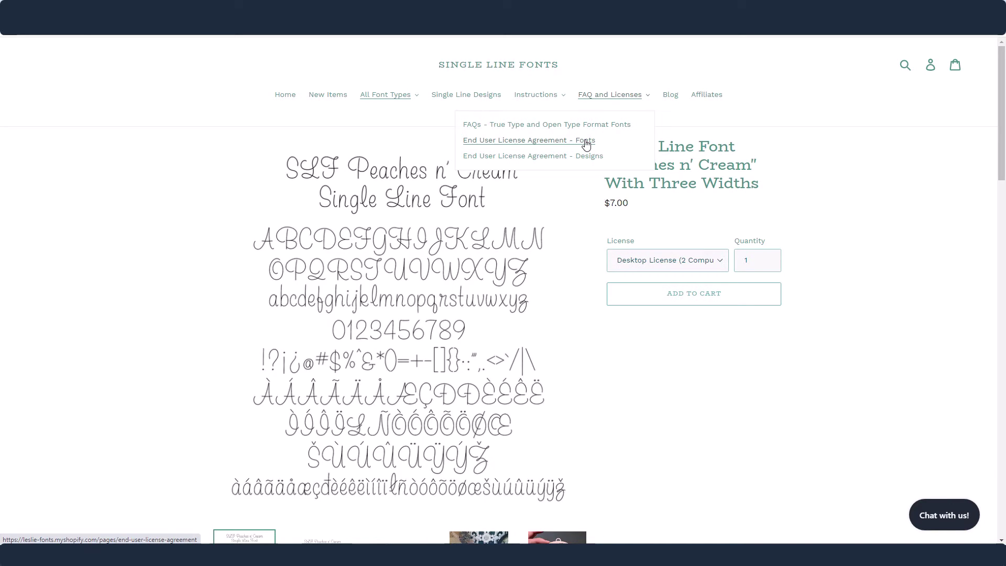
click(721, 262)
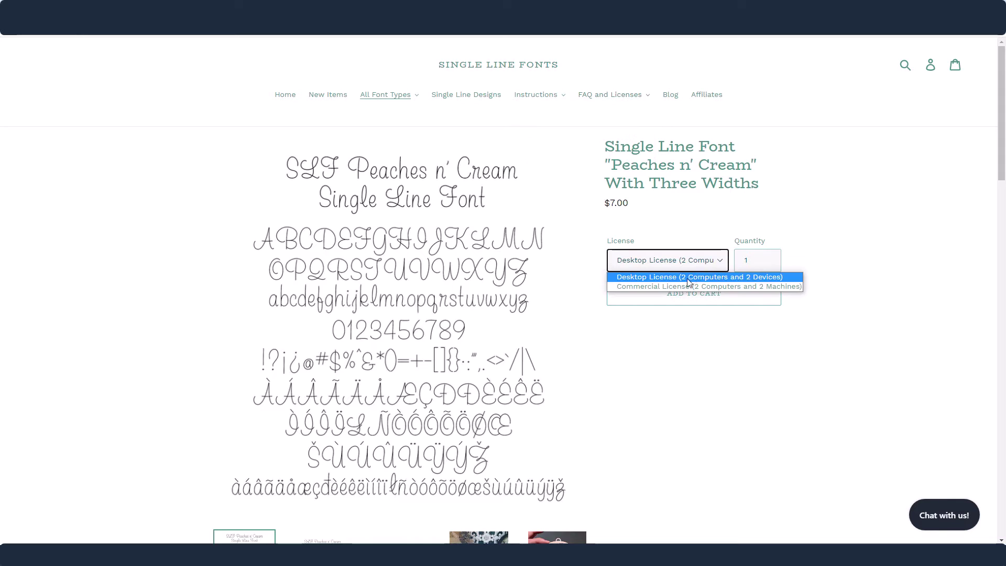
click(677, 286)
click(684, 303)
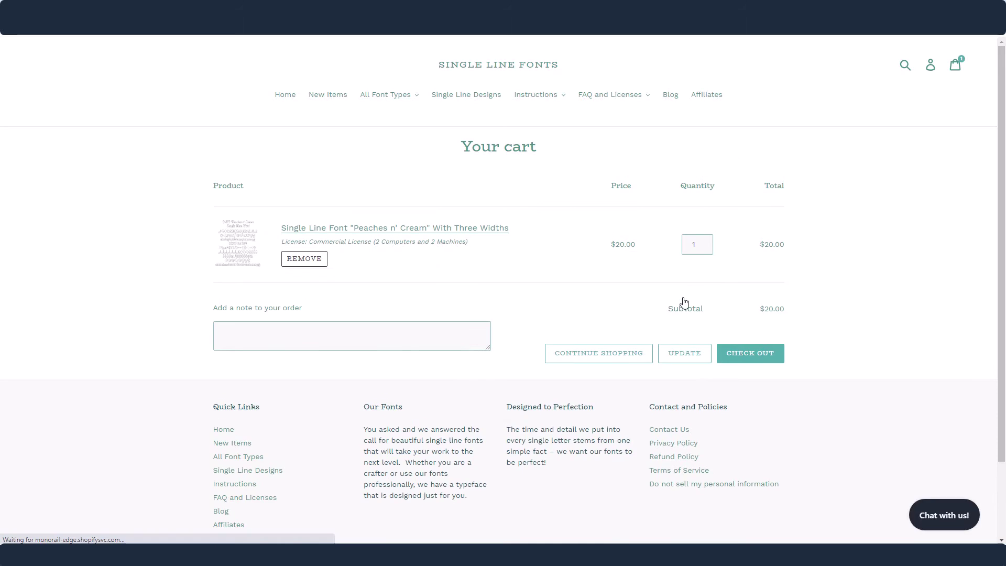
click(748, 357)
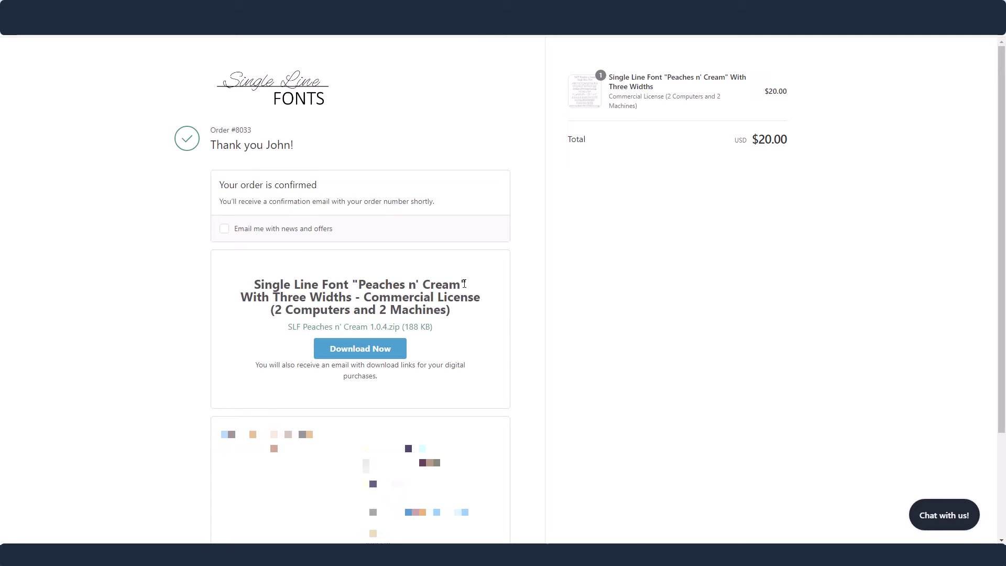
- Download the purchased font archive as SLF Peaches n' Cream 1.0.4, replacing the existing file of that name
click(359, 349)
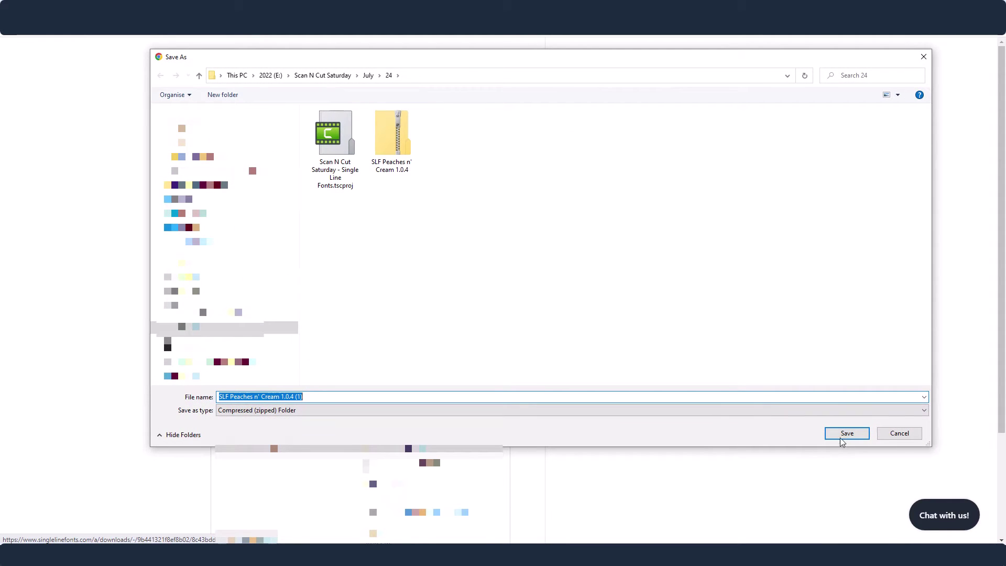
click(379, 154)
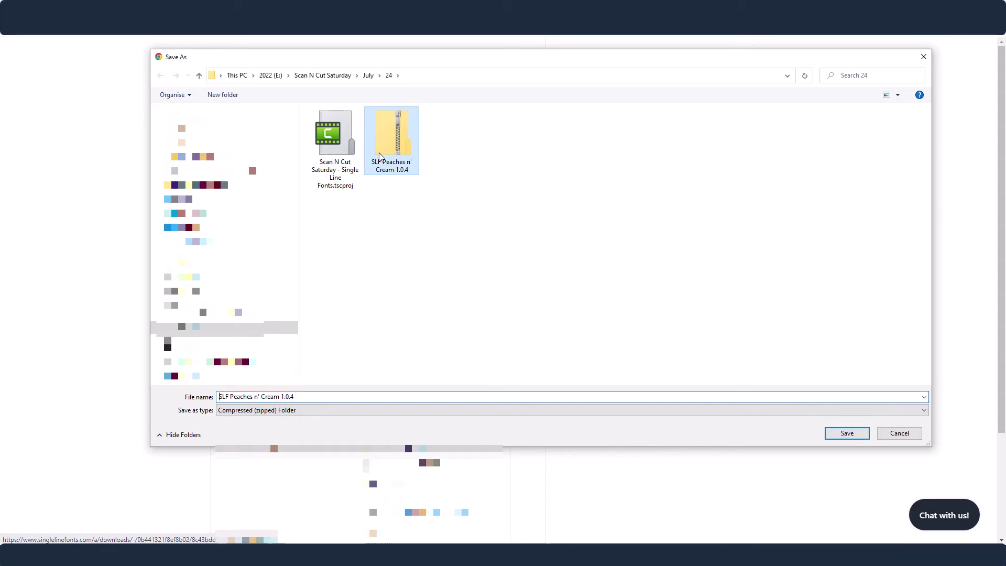
click(848, 434)
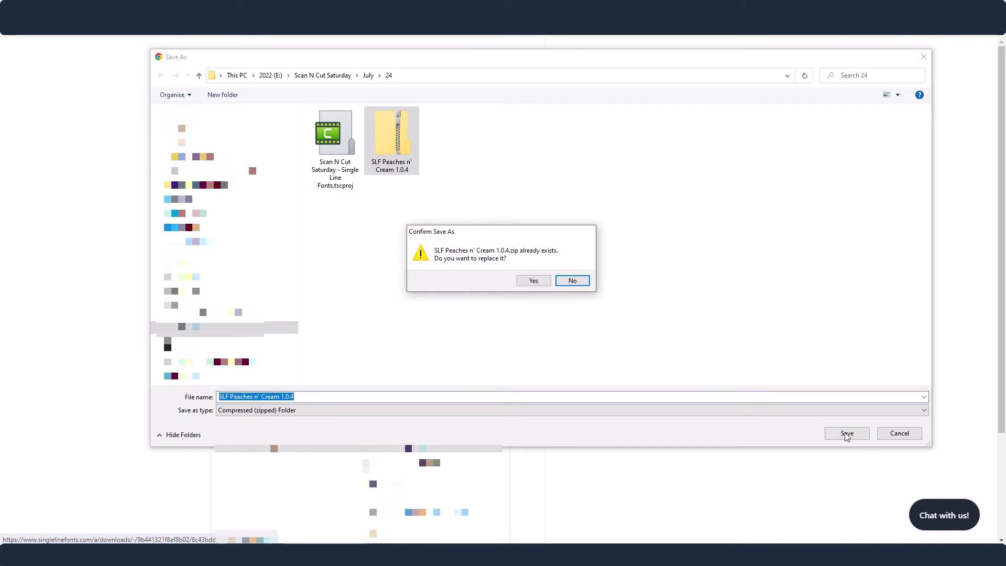
click(543, 282)
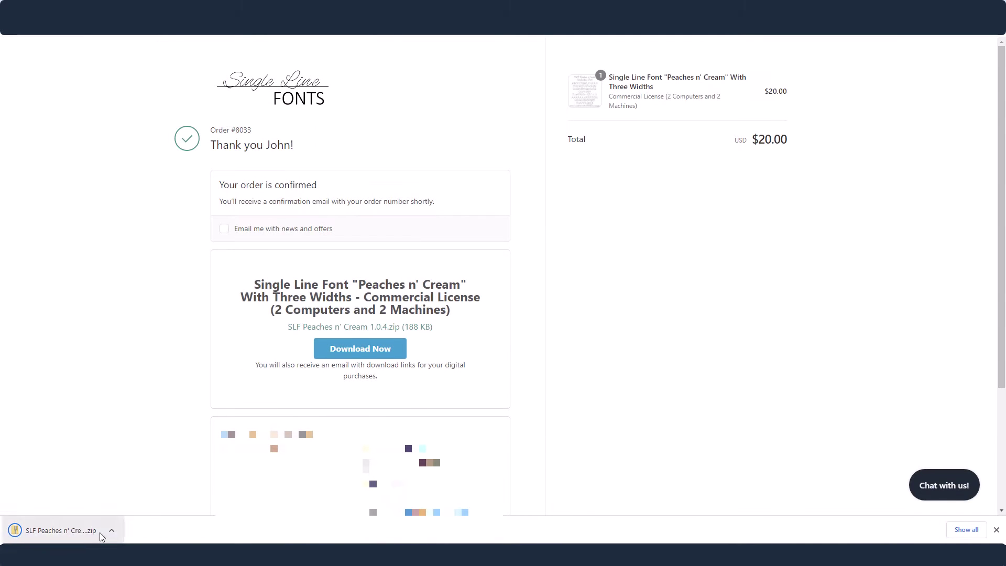
- Show the downloaded font archive in its folder and extract all its files to the suggested destination
click(111, 531)
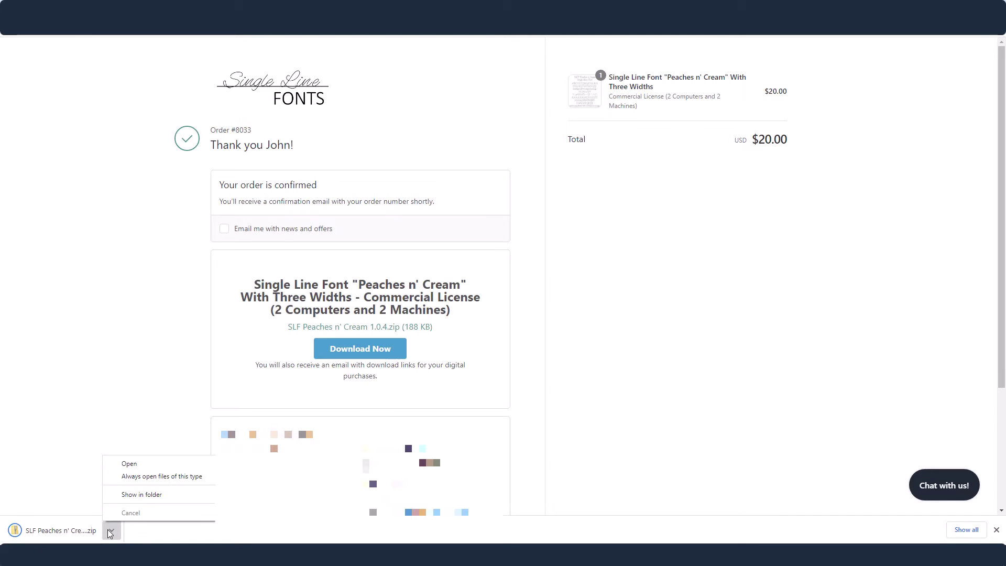
click(157, 494)
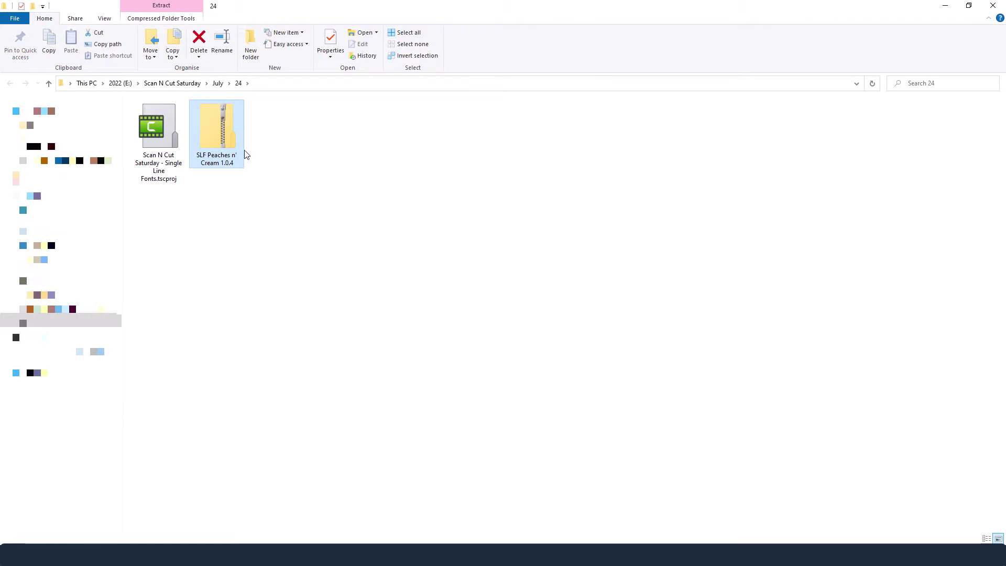
right_click(234, 142)
click(261, 176)
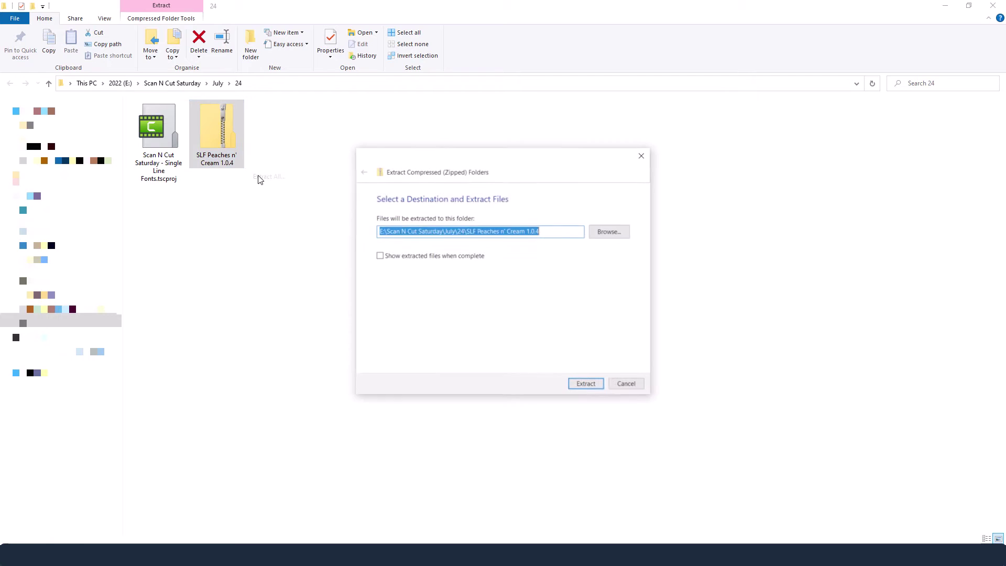
click(585, 382)
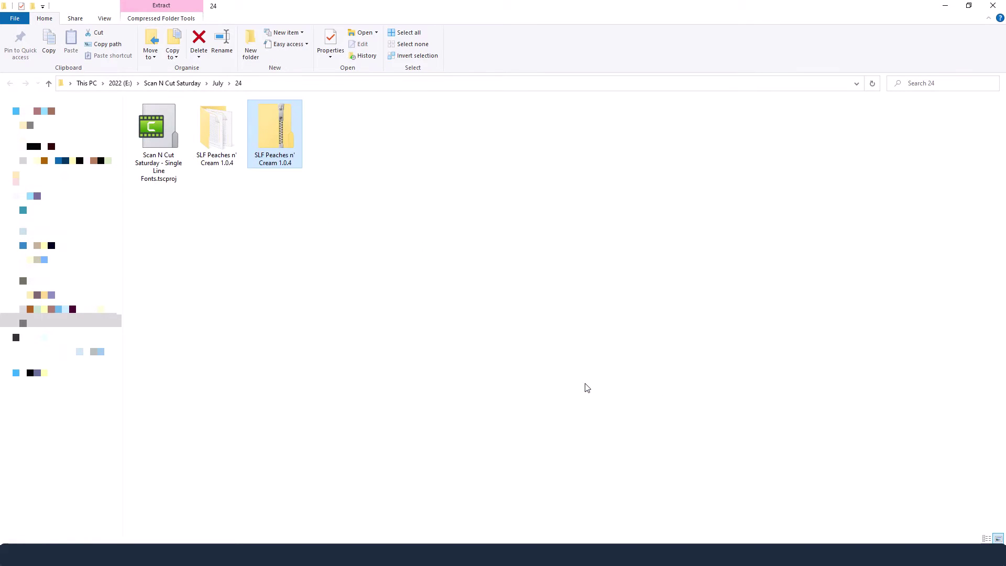
- Open the extracted SLF Peaches n' Cream 1.0.4 folder and display its contents as extra large icons
double_click(209, 159)
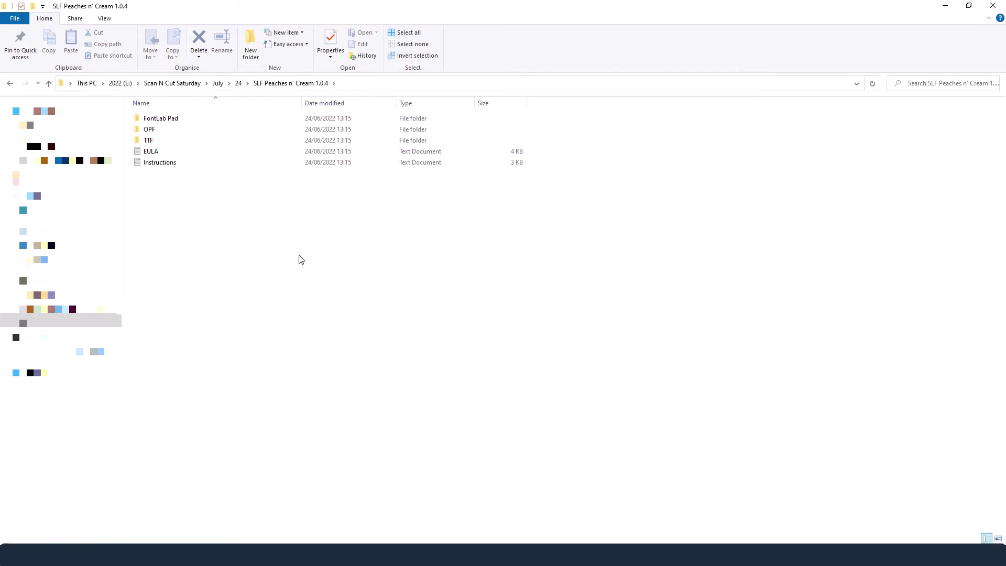
right_click(353, 229)
mouse_move(369, 231)
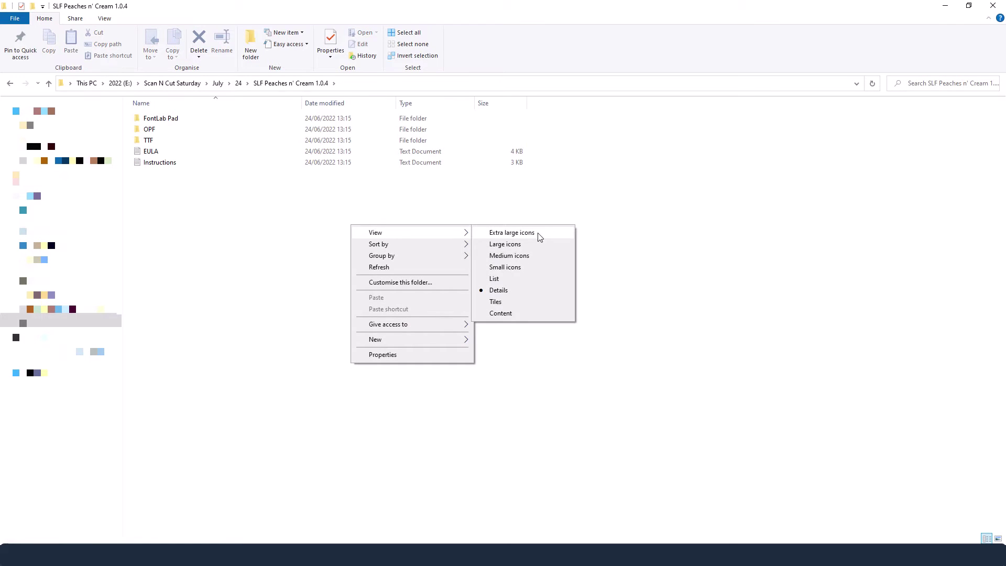
click(534, 229)
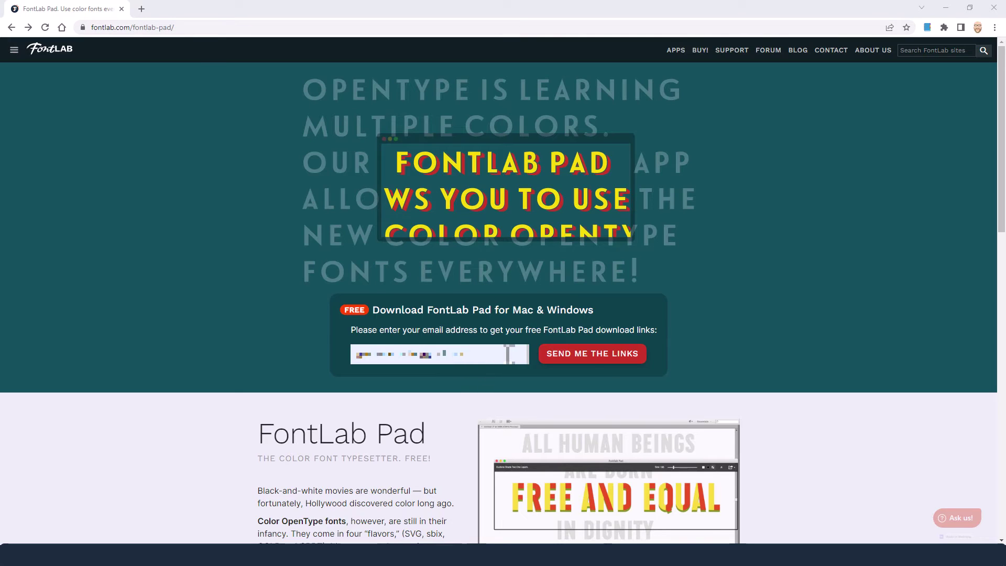
- Request the FontLab Pad download links on the FontLab website and save the Windows installer PD1WinFull
click(606, 358)
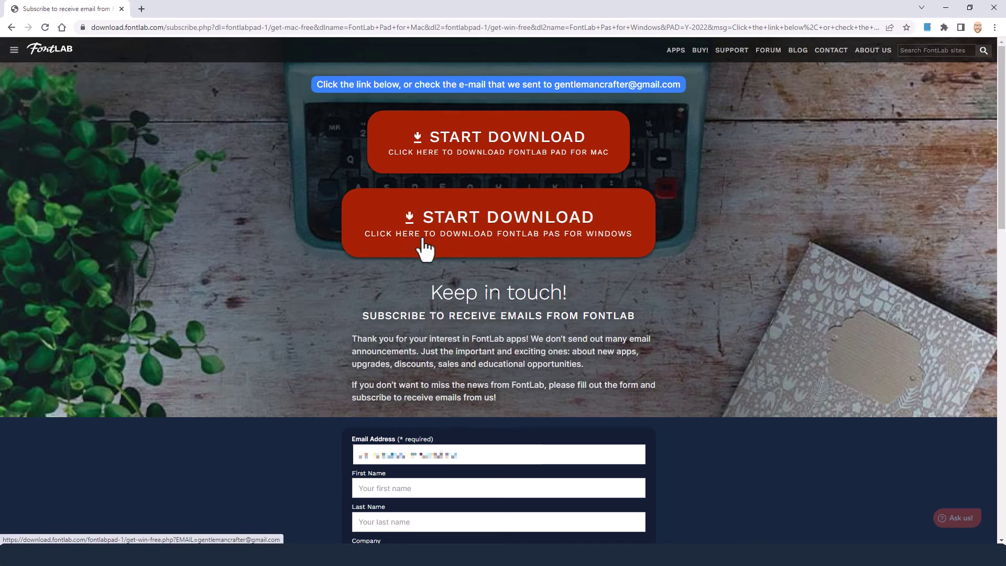
click(587, 258)
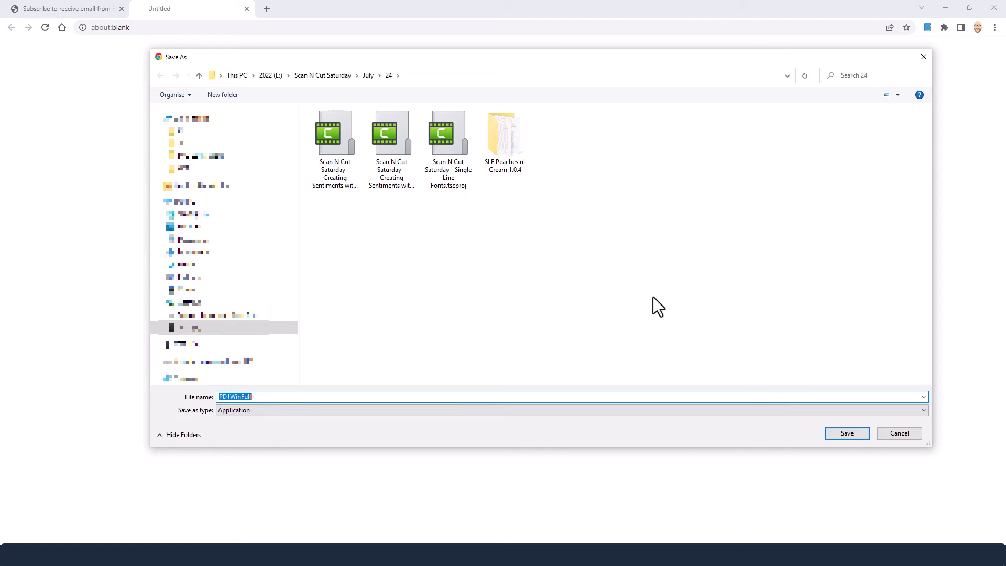
click(847, 433)
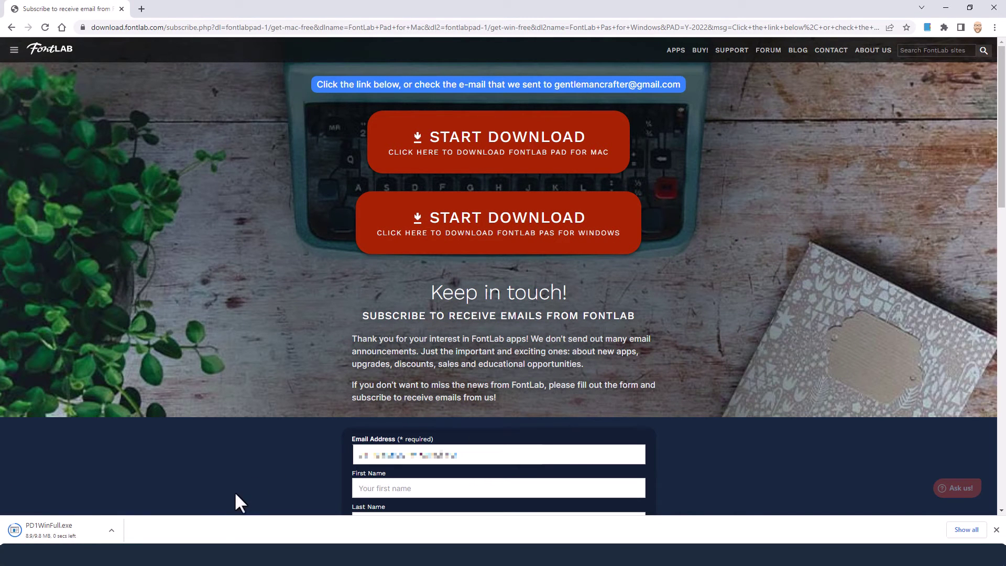
- Install FontLab Pad 1.0 from the downloaded installer, accepting the license agreement and launching the application on completion
click(71, 535)
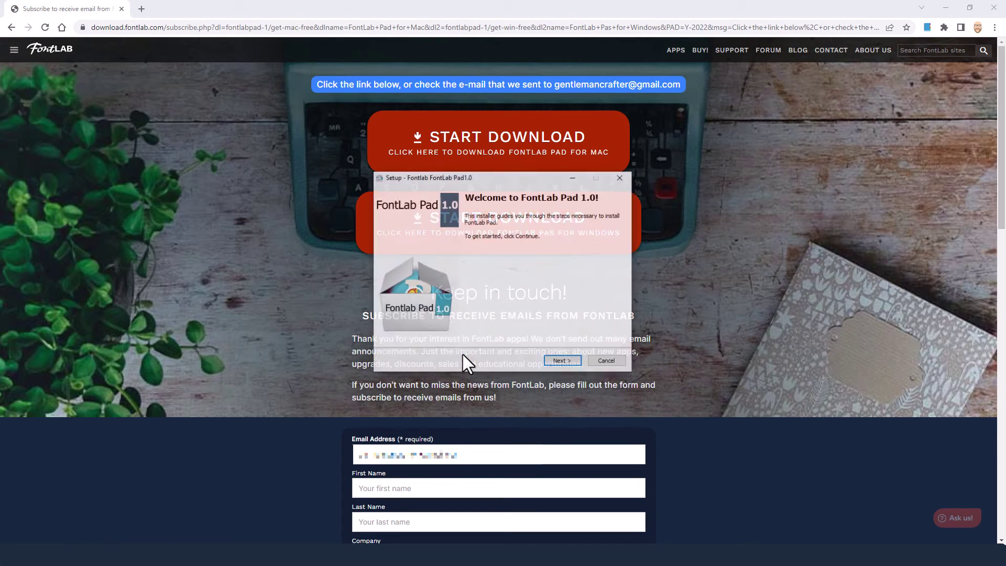
click(560, 359)
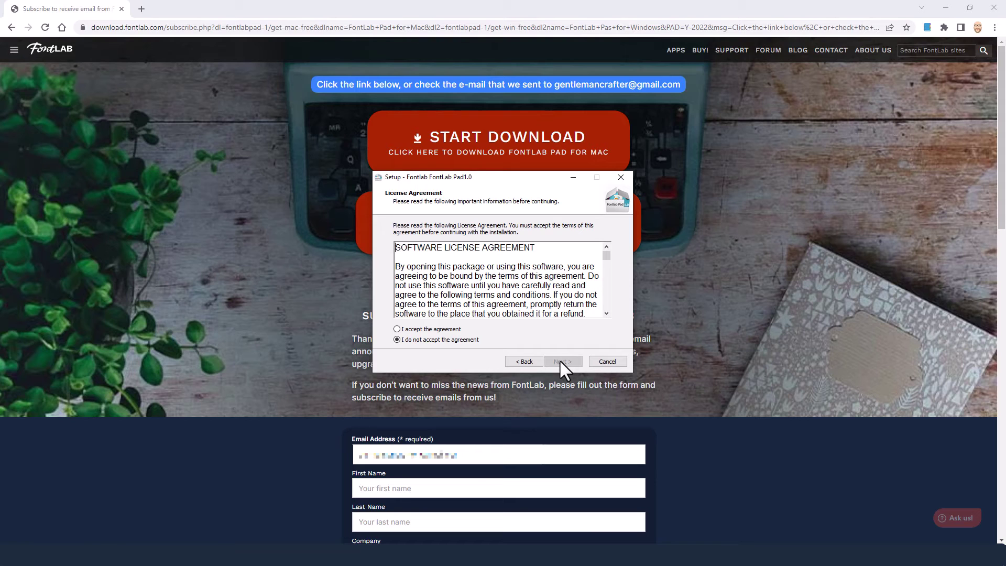
click(426, 329)
click(563, 360)
click(562, 361)
click(562, 360)
click(562, 360)
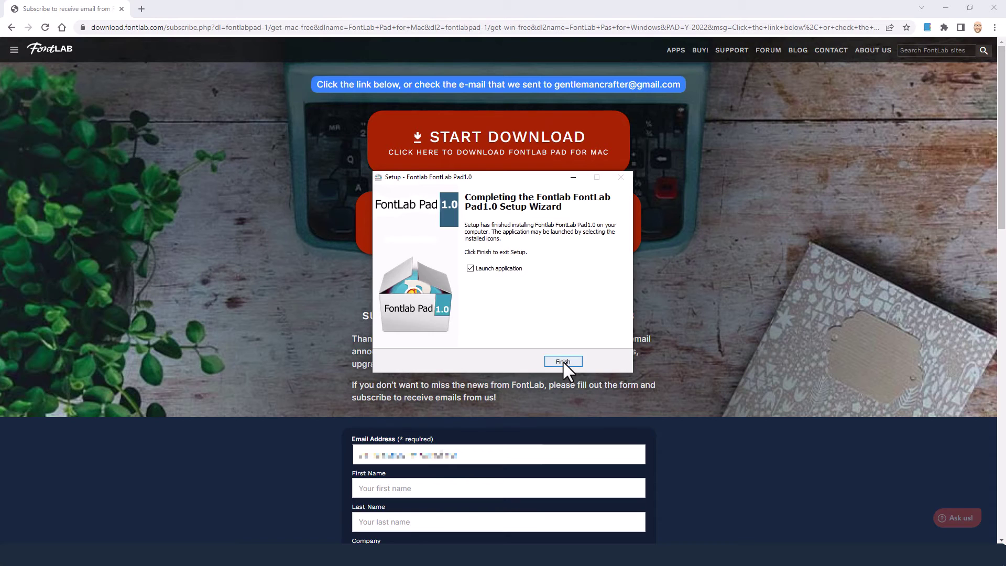
click(563, 360)
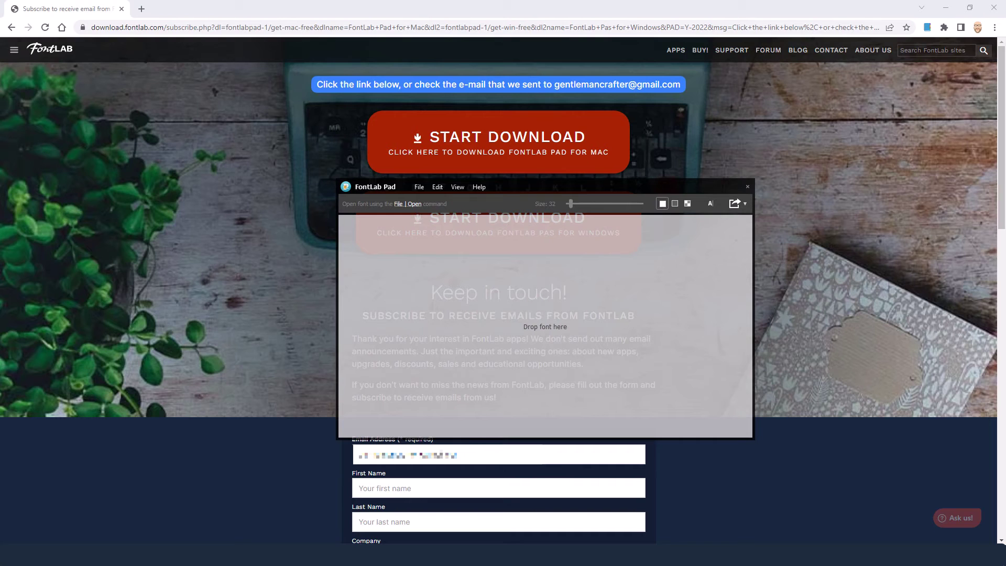
- Load "SLFPeachesn'Cream-Regular for FontLab Pad" from the extracted FontLab Pad folder into FontLab Pad and minimize the folder window
key(alt+Tab)
drag(63, 61, 117, 82)
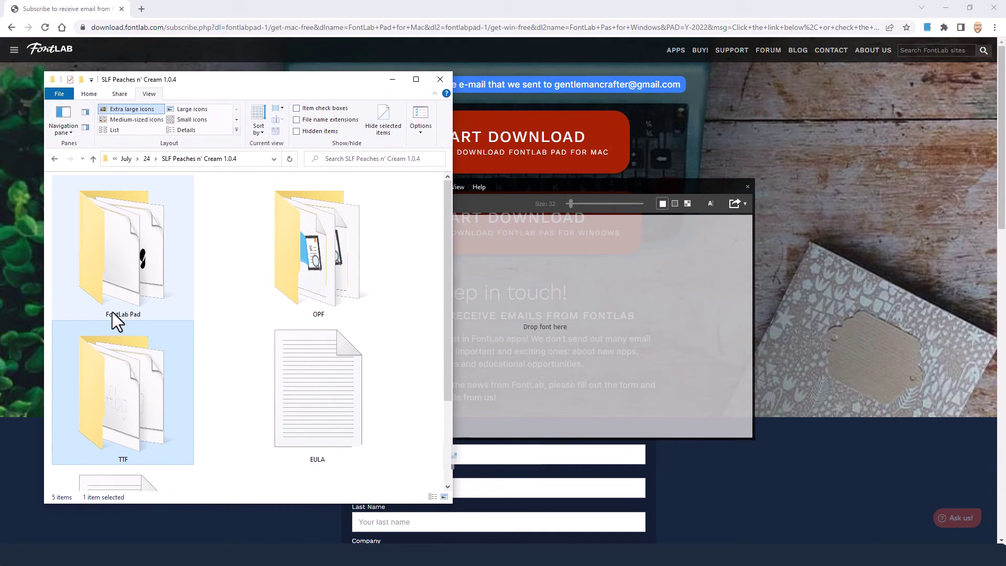
double_click(145, 284)
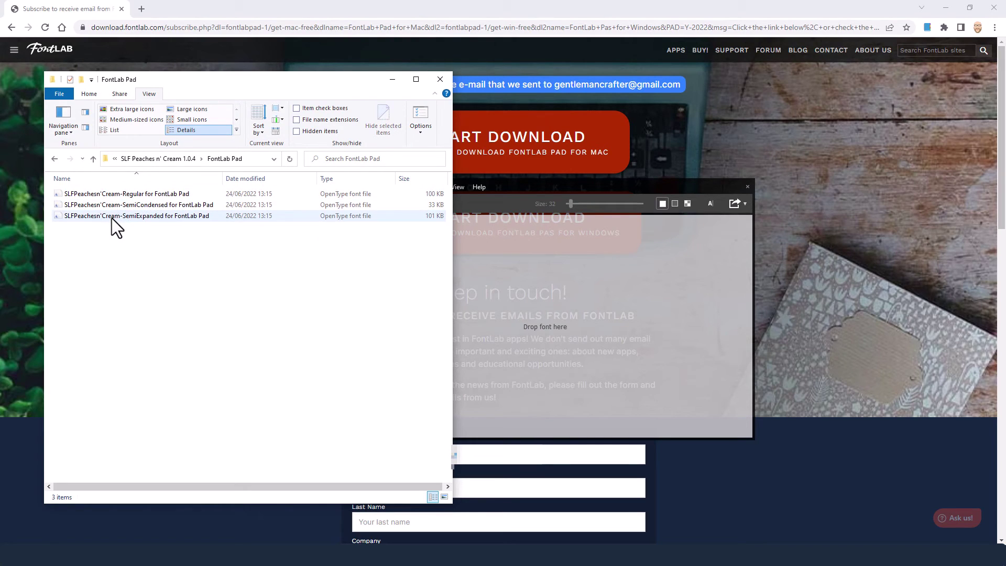
click(142, 196)
drag(117, 194, 545, 307)
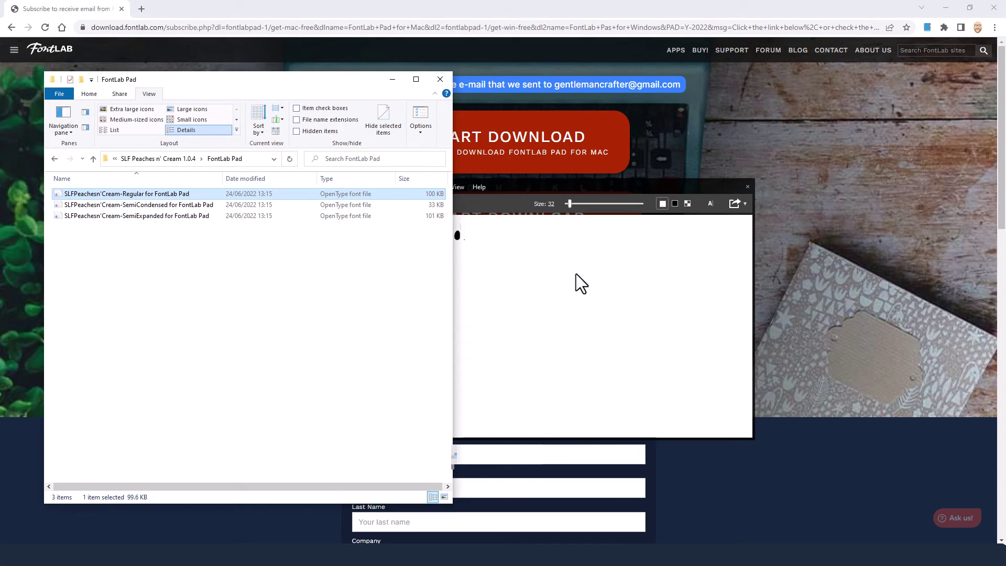
click(392, 79)
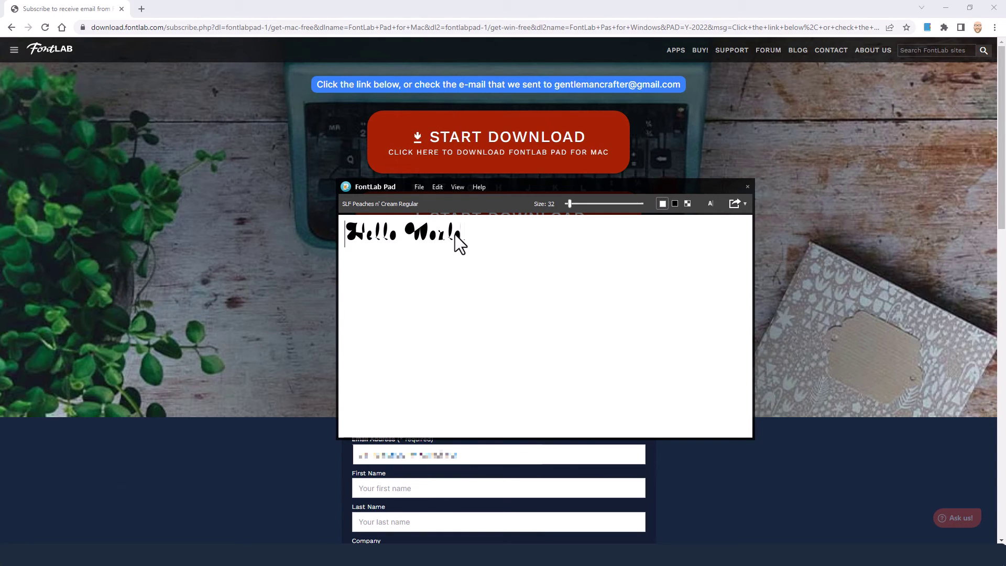
- Replace the sample text, first with the trial letters "abcdefg h" and finally with "Peaches and Cream"
key(ctrl+a)
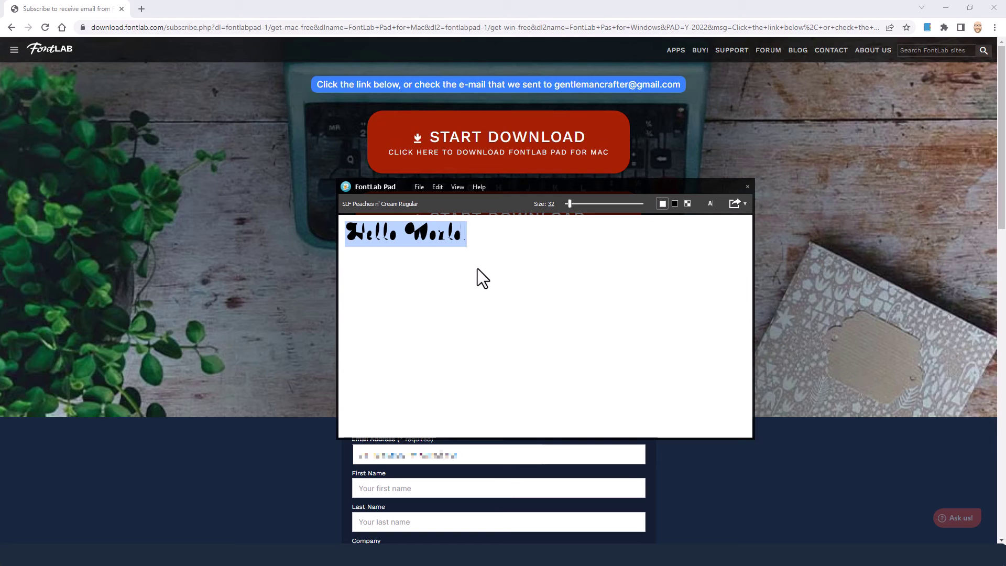
text(abcdefg h)
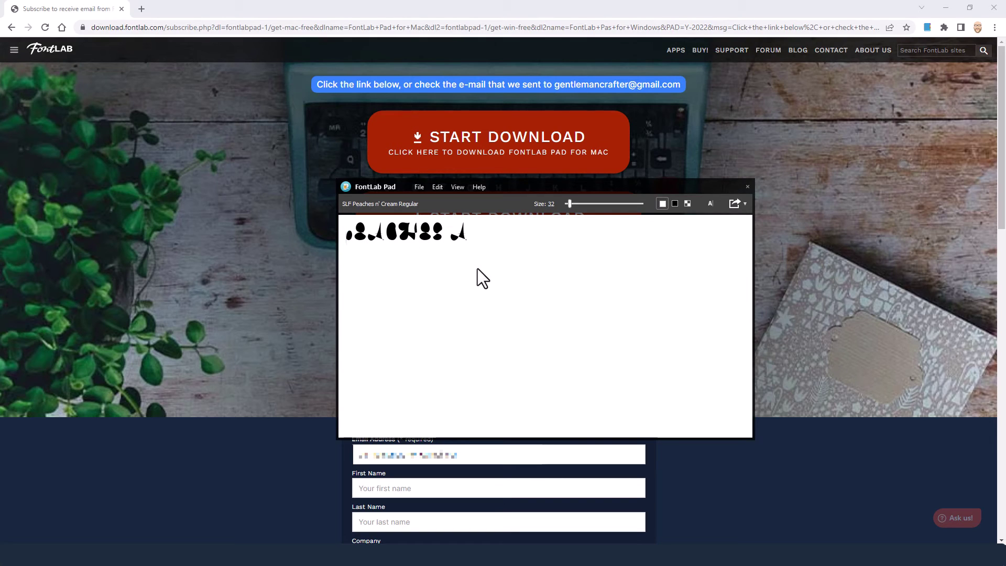
key(BackSpace)
key(BackSpace)
key(BackSpace)
key(BackSpace)
key(BackSpace)
key(BackSpace)
key(BackSpace)
key(BackSpace)
key(BackSpace)
text(Peaches and Cream)
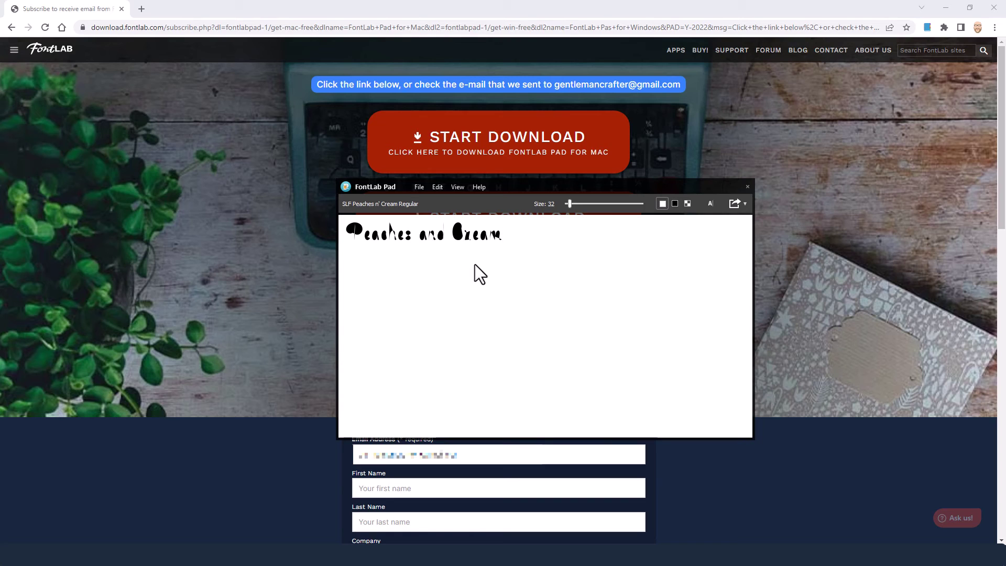
- Save the "Peaches and Cream" text as an SVG picture named "Sentiment" in the July 24 folder
click(744, 205)
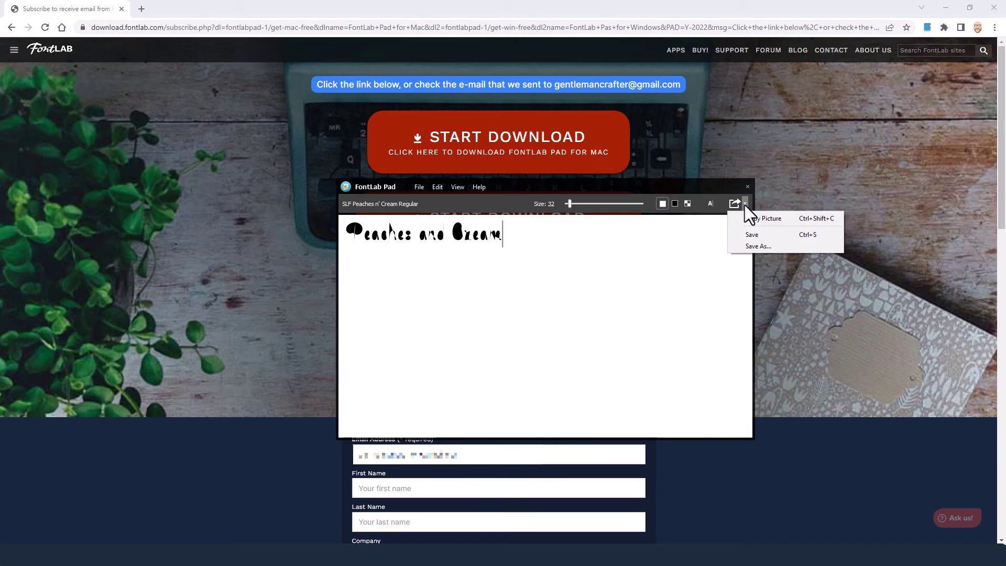
click(754, 247)
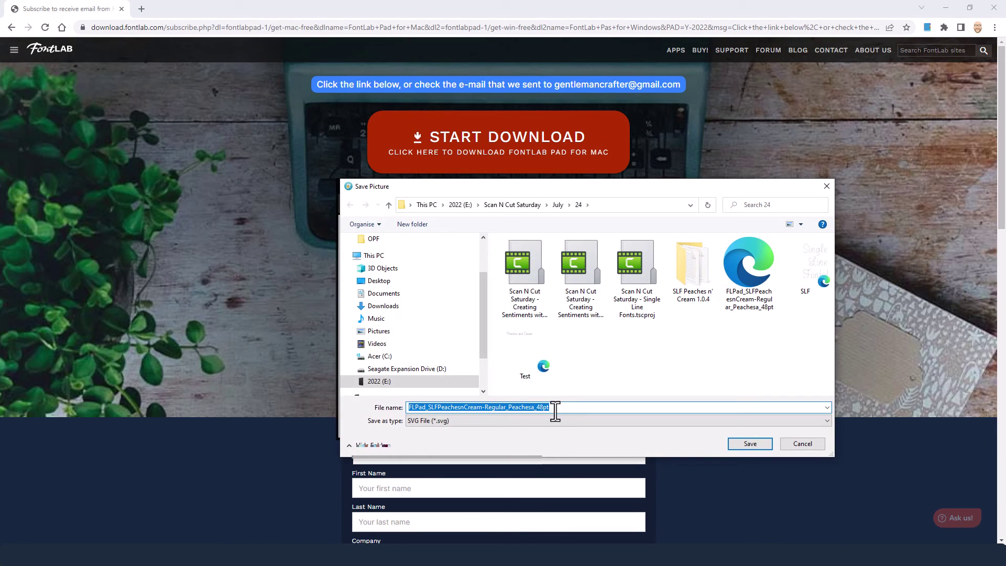
click(556, 407)
double_click(557, 407)
text(Sentiment)
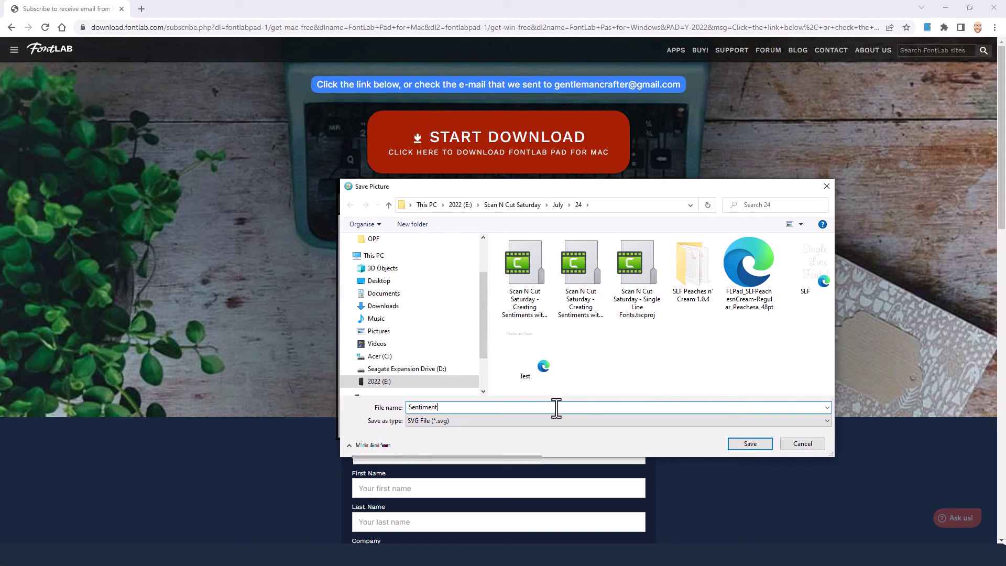
click(430, 421)
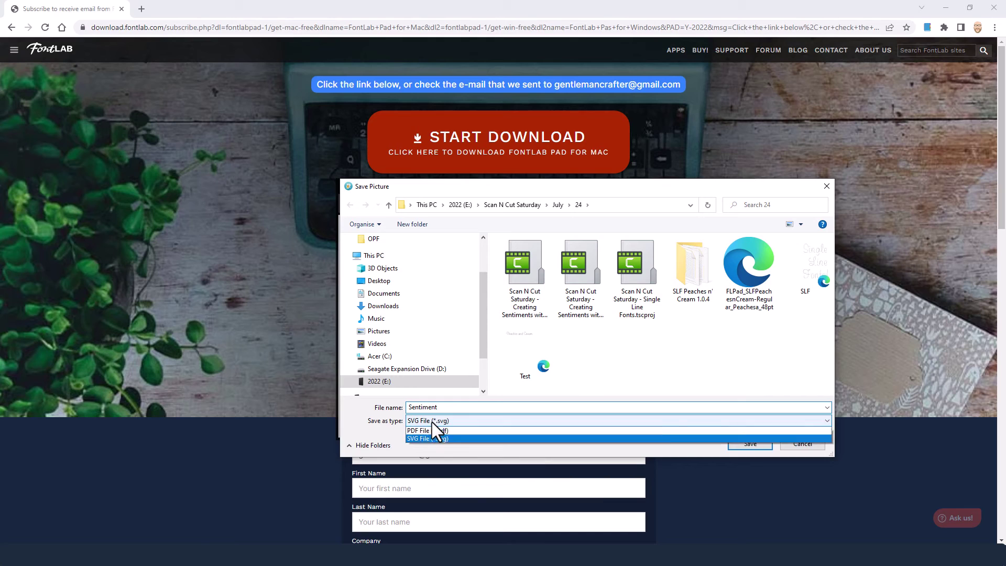
click(430, 447)
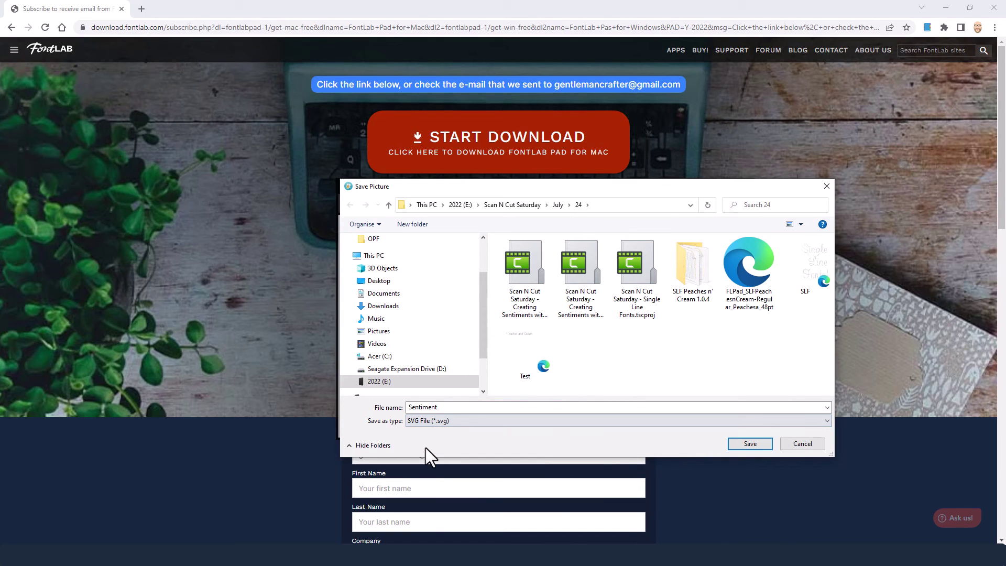
click(734, 445)
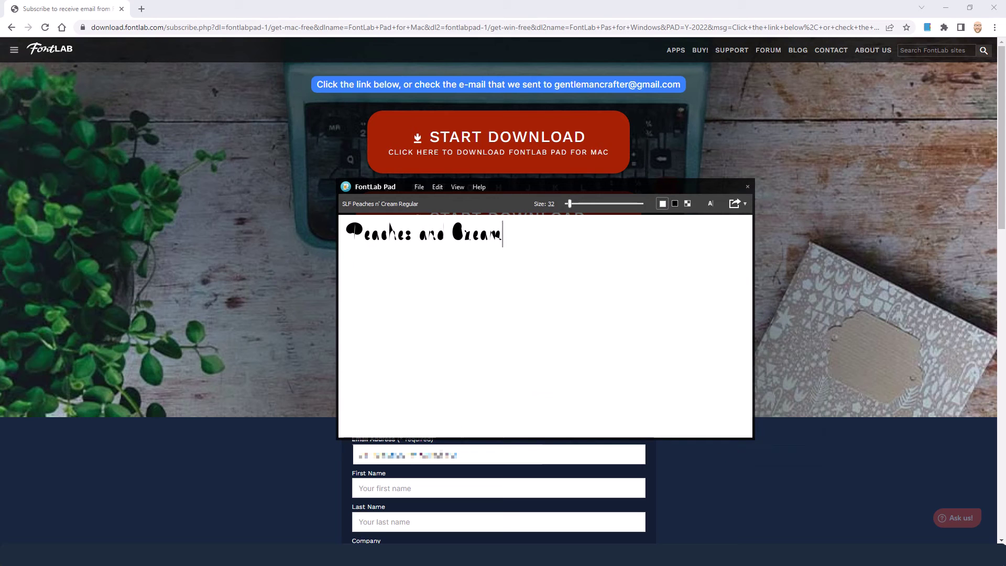
- Switch to Brother CanvasWorkspace and hide the existing "Single Line Fonts!" group
mouse_move(374, 554)
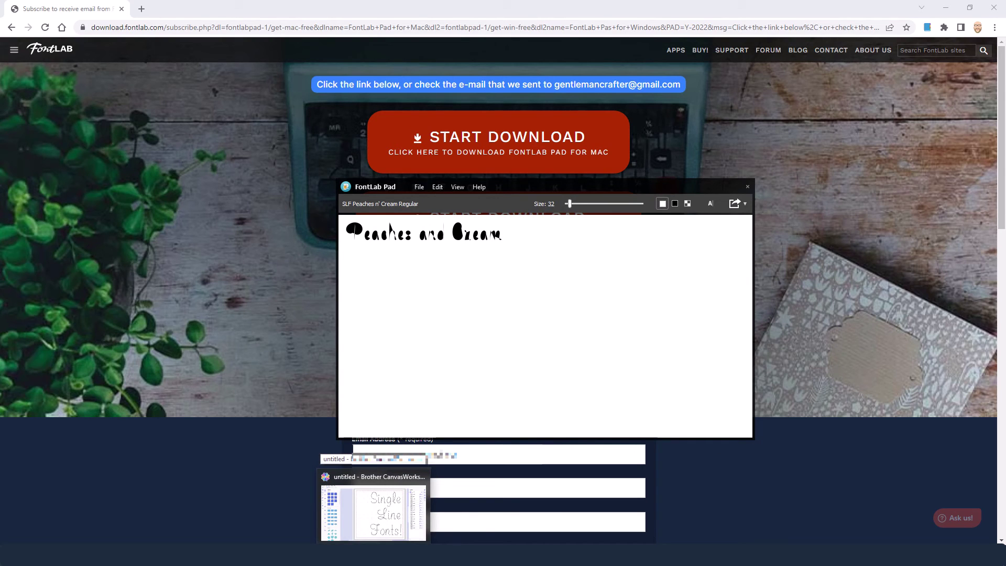
click(373, 511)
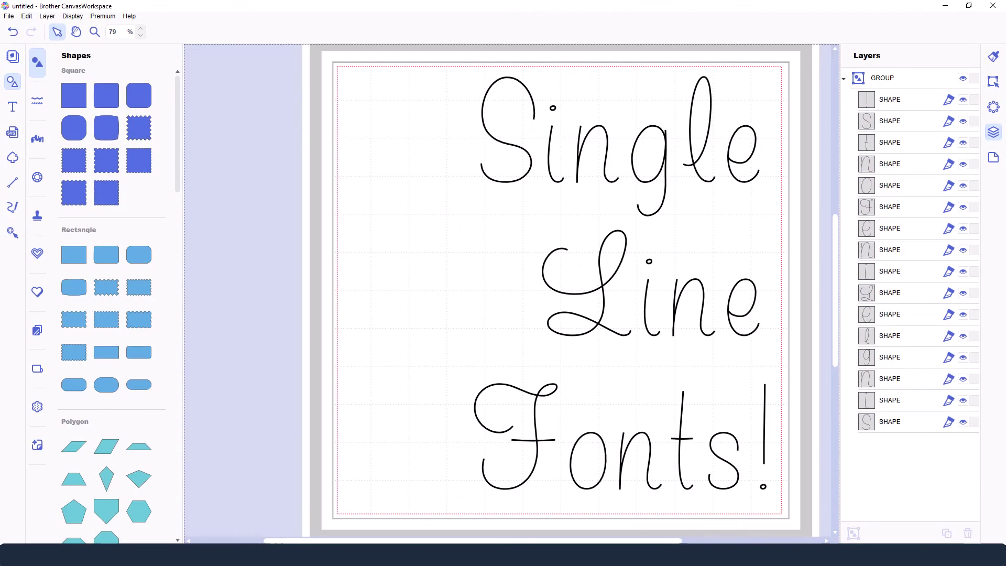
click(961, 79)
- Import the "Sentiment" SVG file from the July 24 folder onto the mat
click(9, 17)
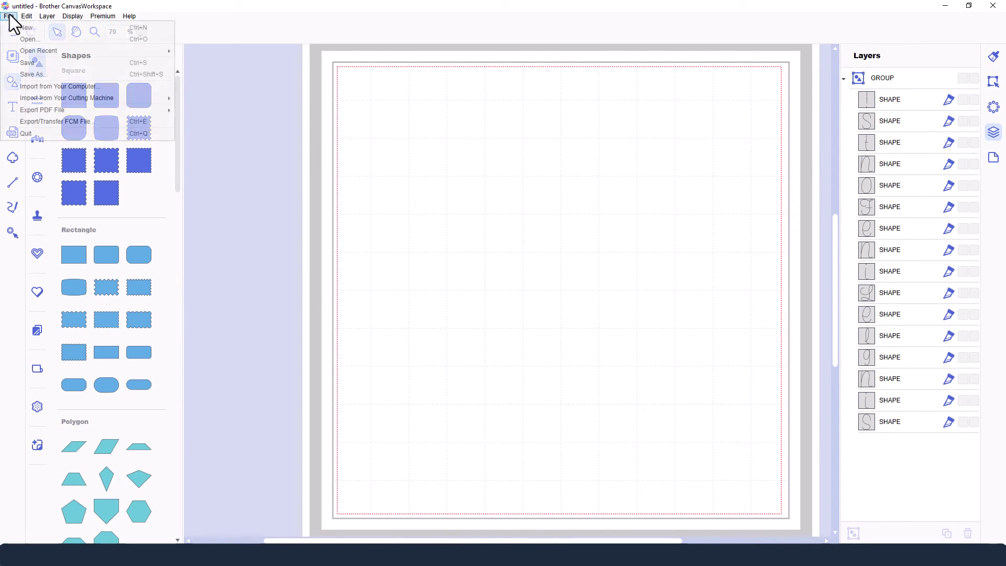
click(40, 86)
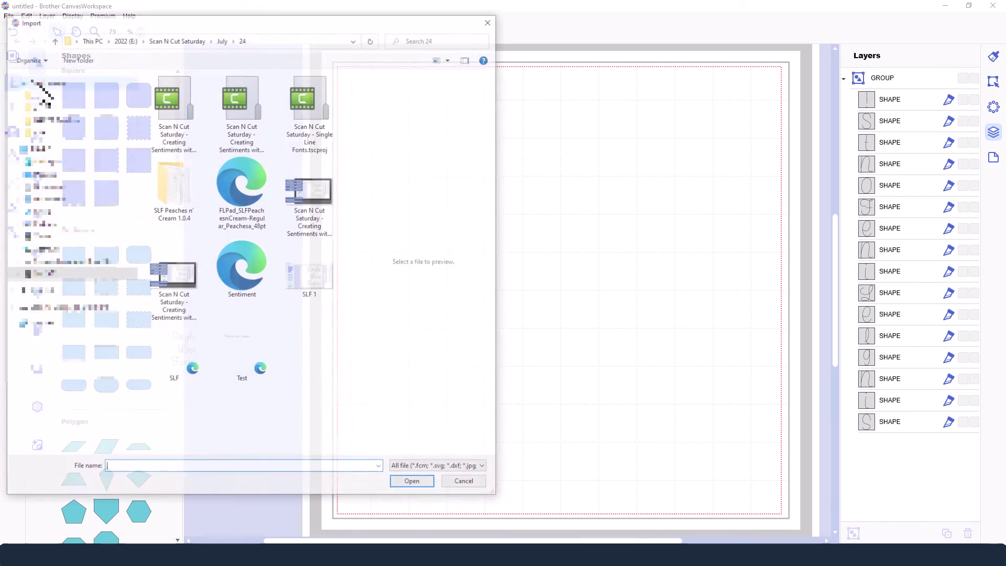
click(250, 270)
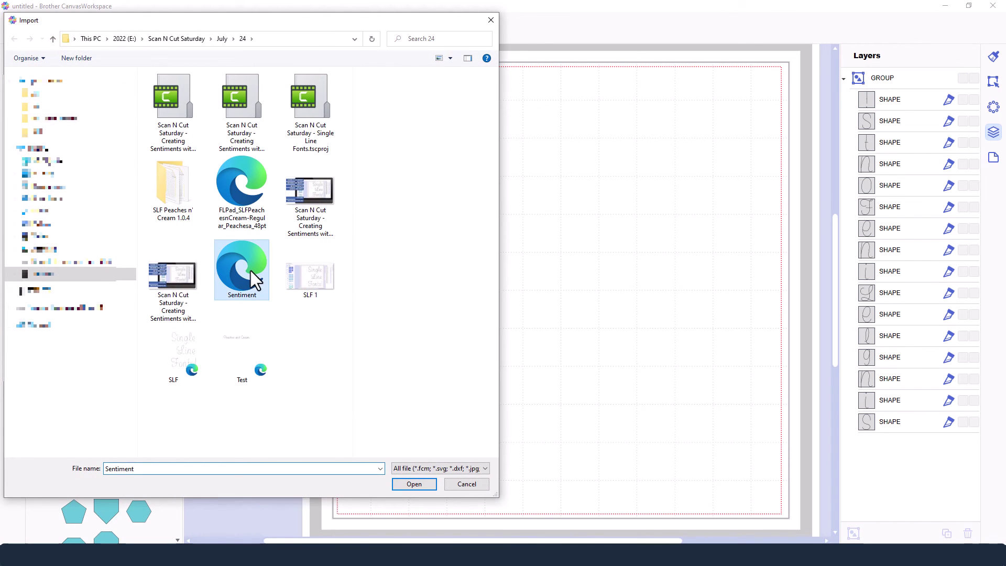
click(410, 483)
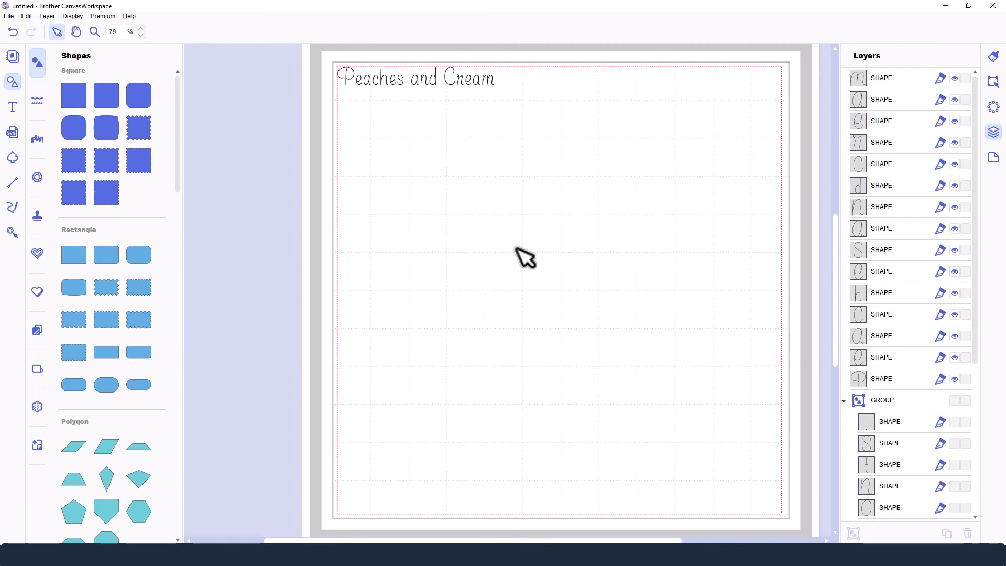
- Lock the hidden "Single Line Fonts!" group and group all the "Peaches and Cream" letter shapes together
key(ctrl+a)
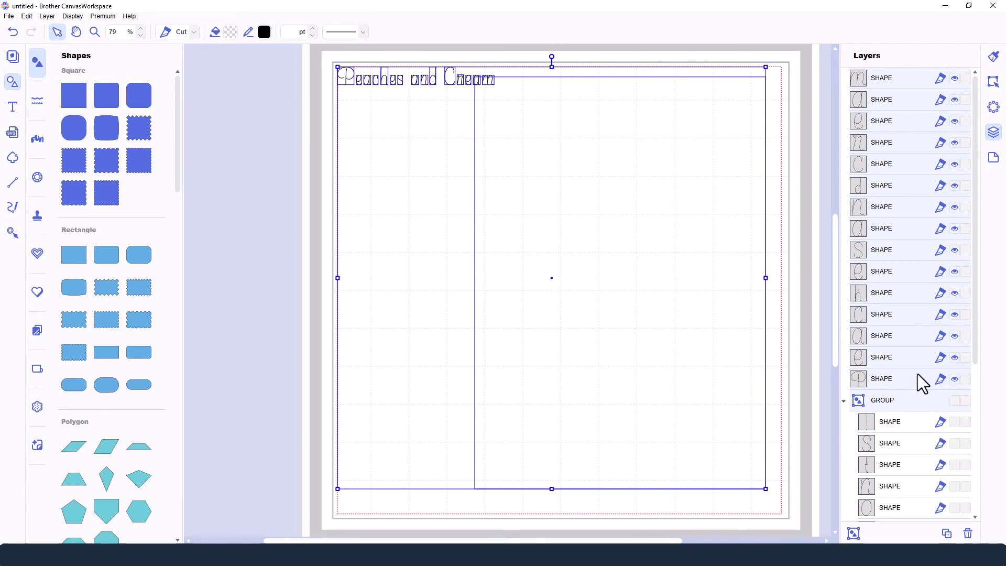
click(965, 400)
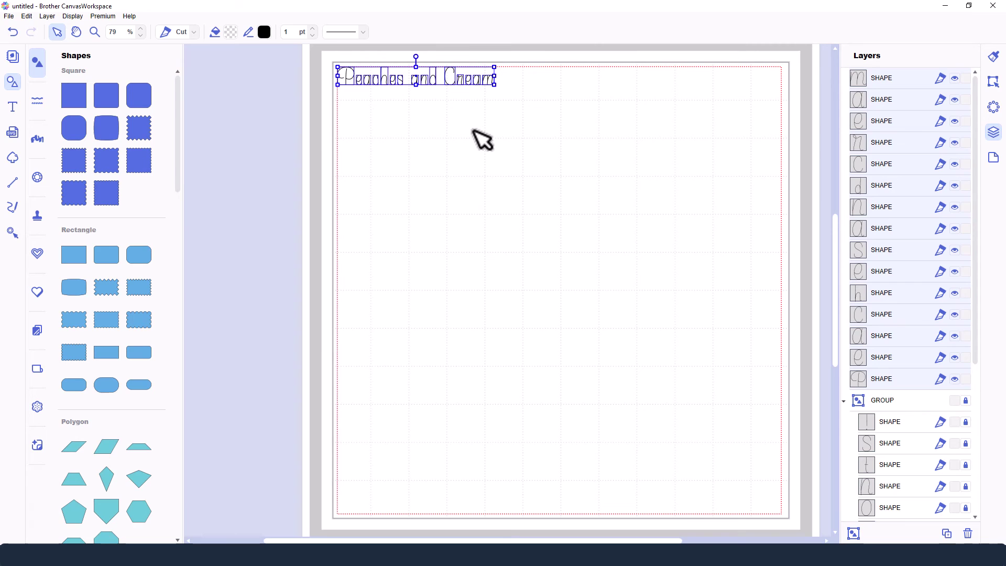
key(ctrl+g)
- Enlarge the "Peaches and Cream" group to roughly twice its size, centre it in the mat's upper half, and set its line type to Draw
drag(494, 85, 680, 209)
drag(623, 97, 645, 201)
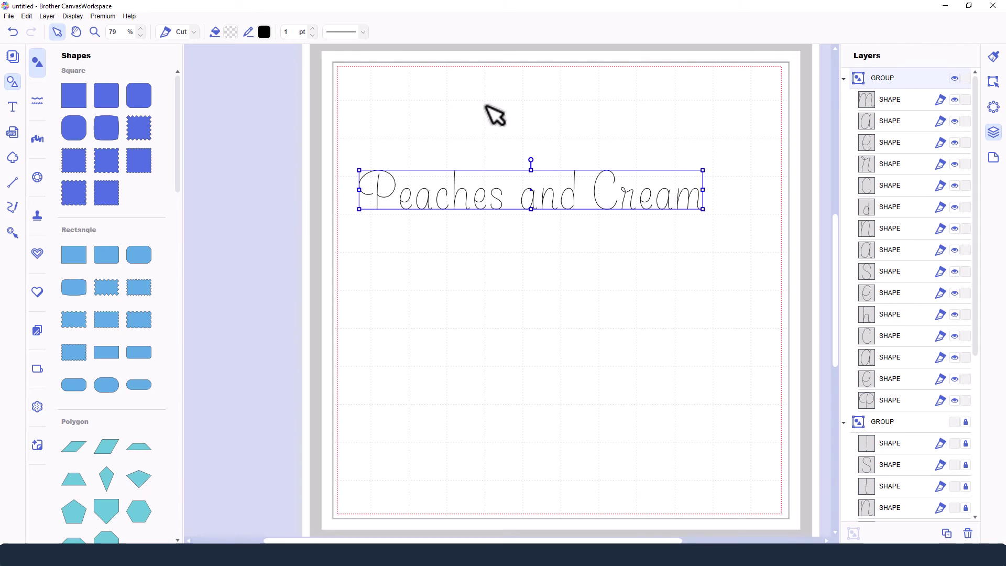
click(192, 33)
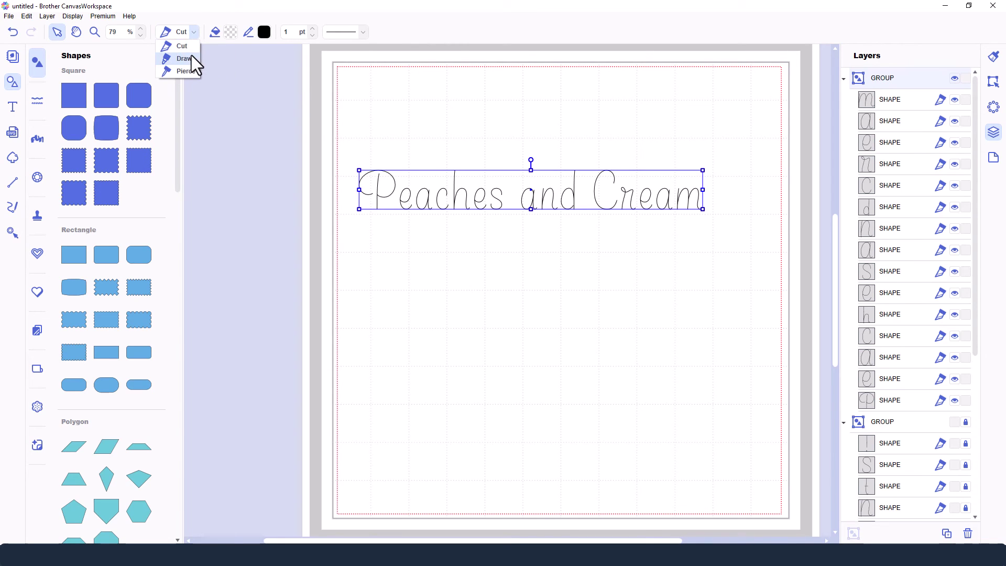
click(184, 59)
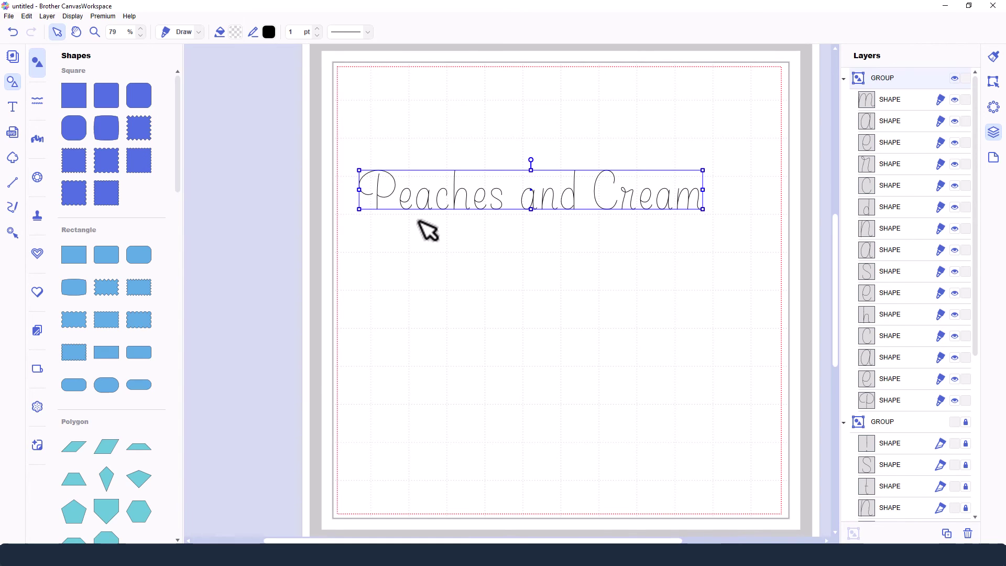
- Open the letter "a" in "Peaches" for path editing to examine its single-line nodes
click(426, 205)
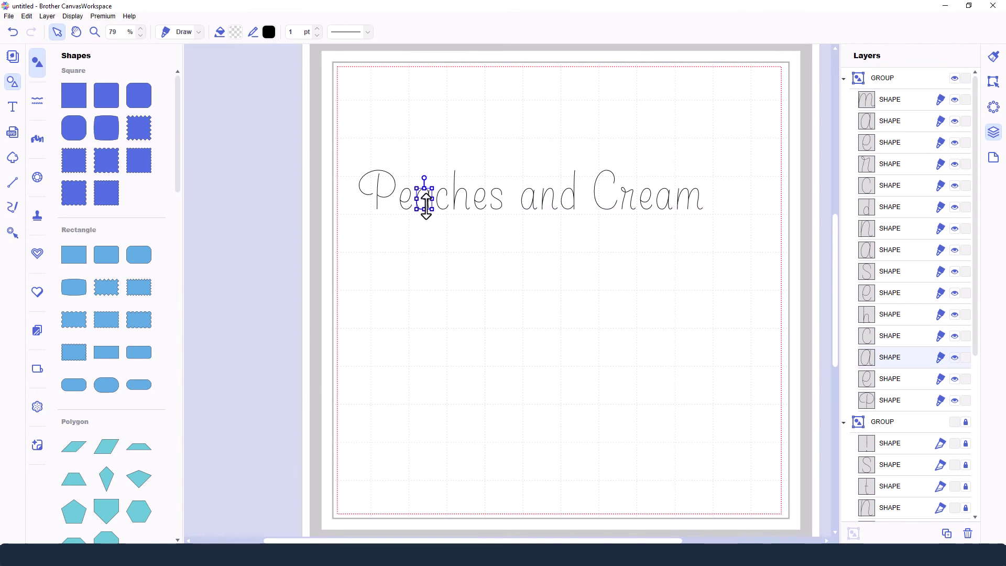
double_click(426, 204)
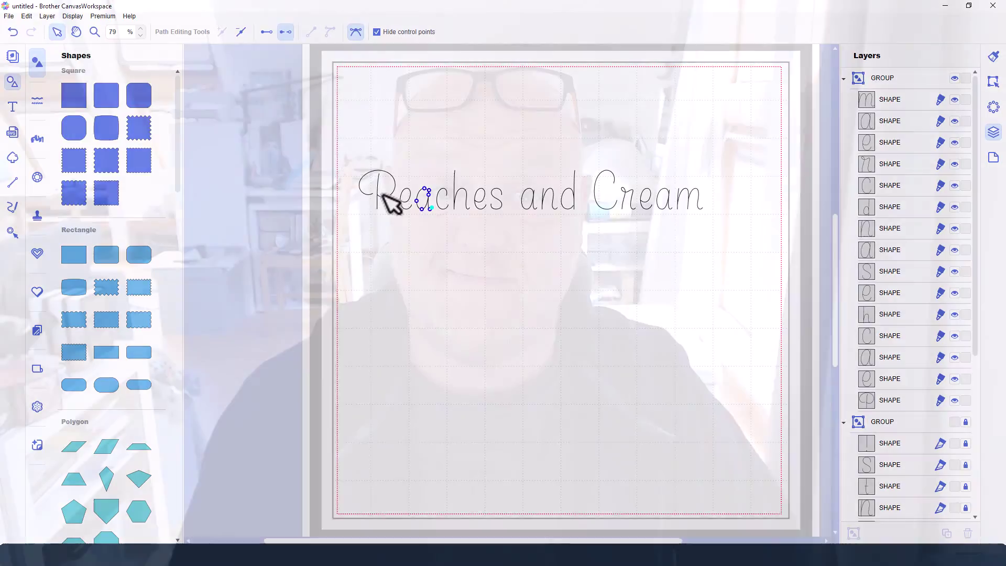